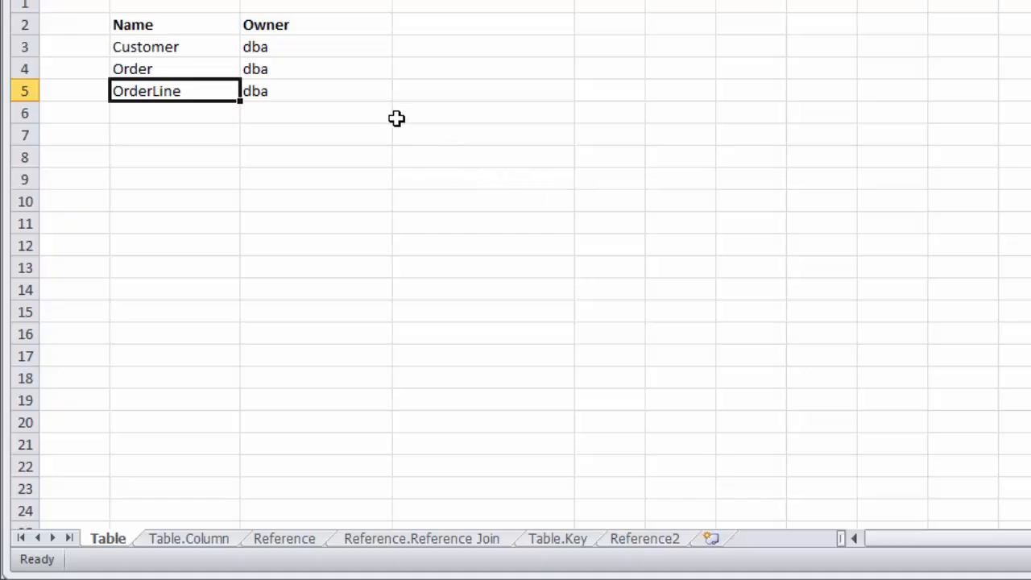
Step: Examine the Table sheet's Name and Owner columns and how the Table.Column sheet assigns columns to the Customer table
left_click(192, 25)
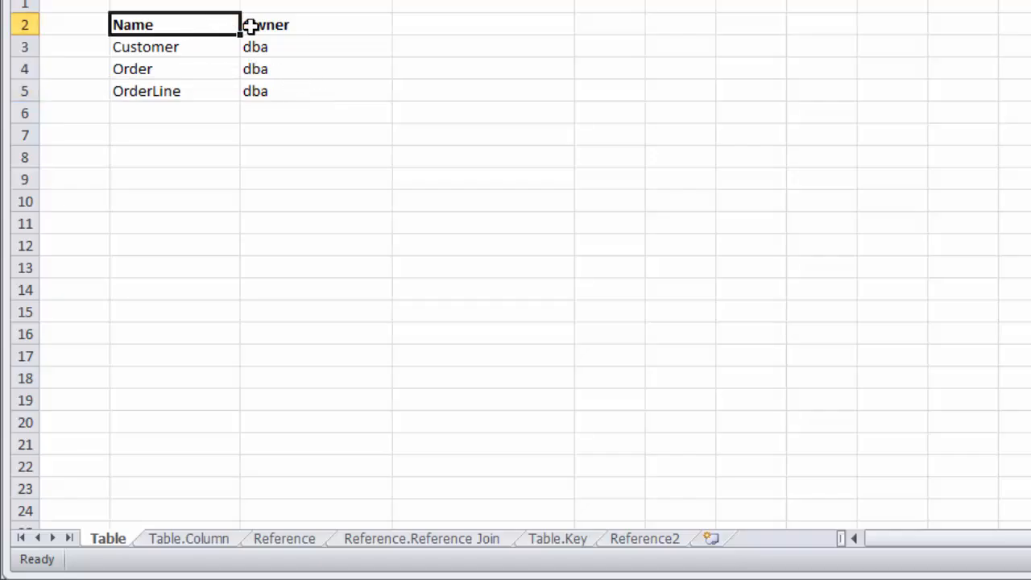
left_click(303, 25)
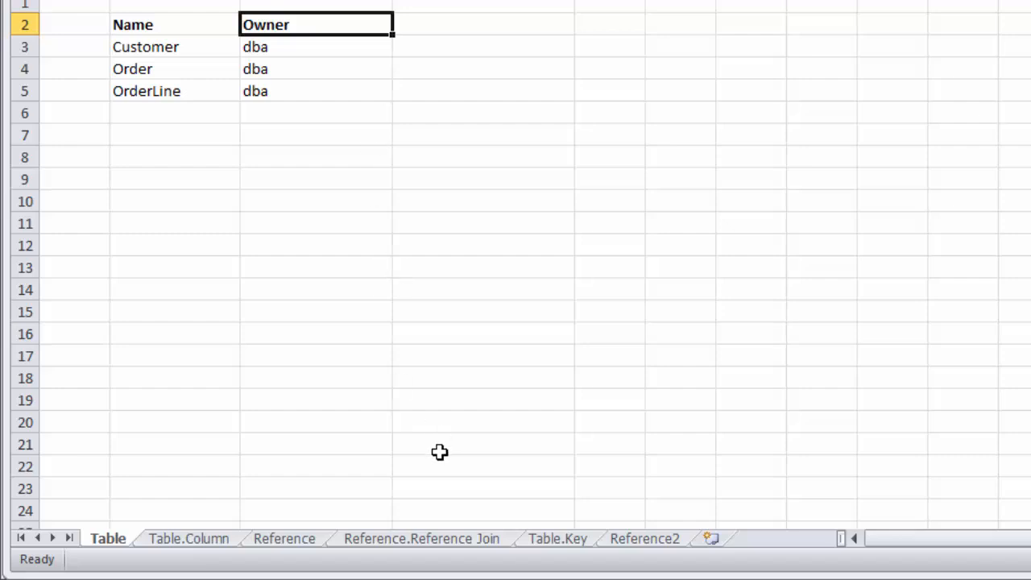
left_click(215, 540)
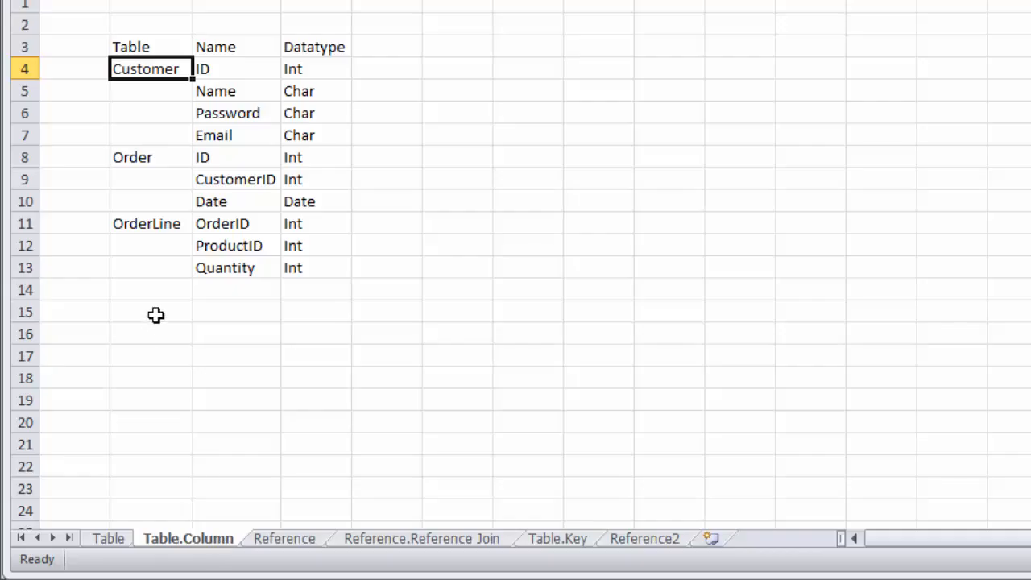
left_click(156, 92)
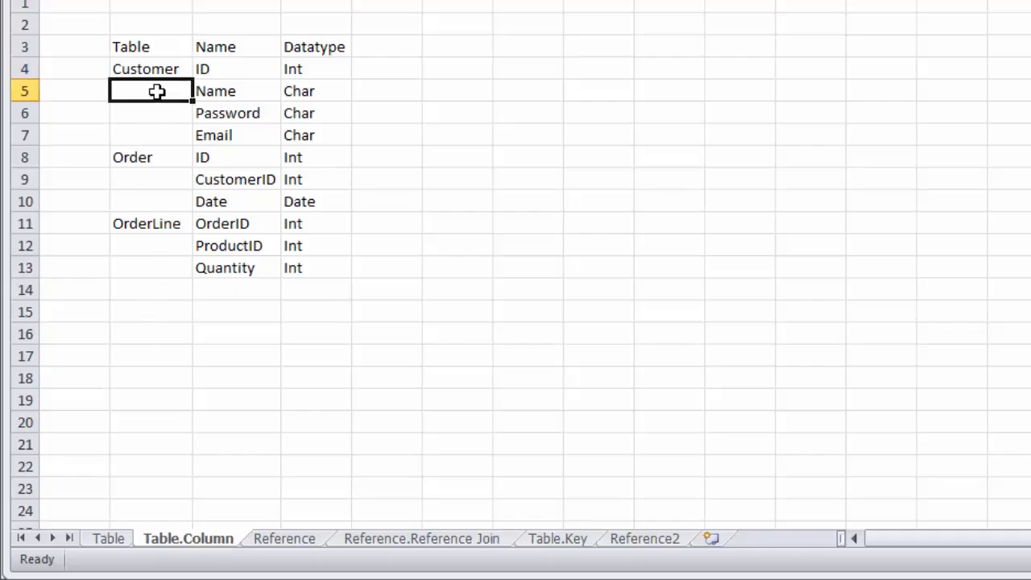
left_click(156, 70)
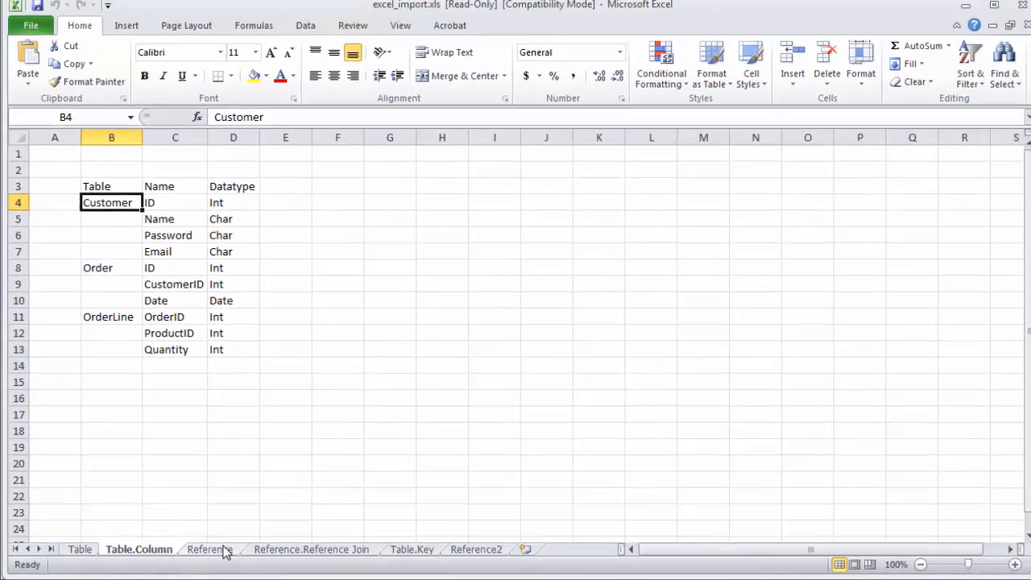
Step: Review the parent and child definitions on the Reference and Reference.Reference Join sheets, plus the Table.Key and Reference2 sheets
left_click(298, 539)
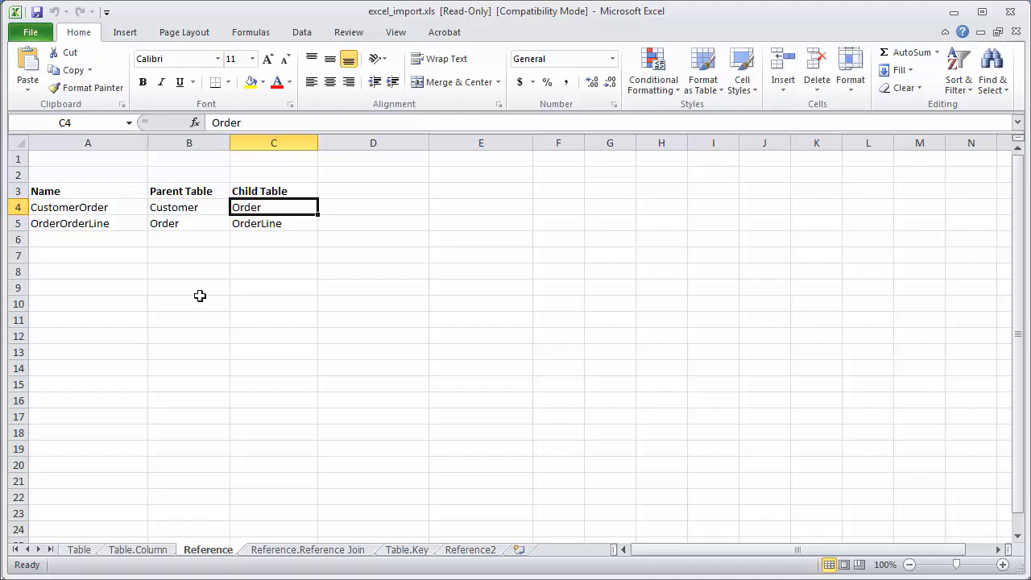
left_click(192, 208)
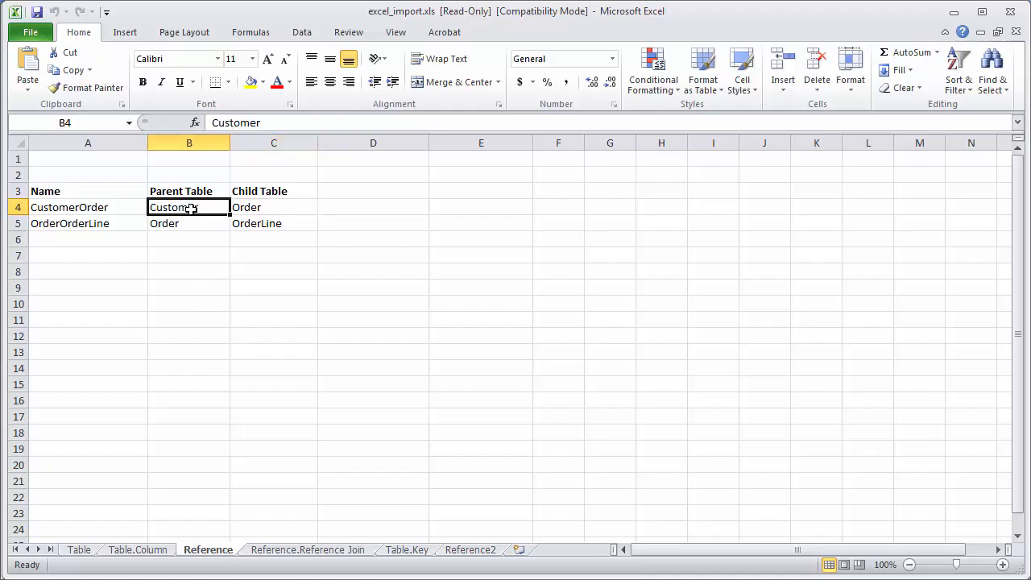
left_click(276, 209)
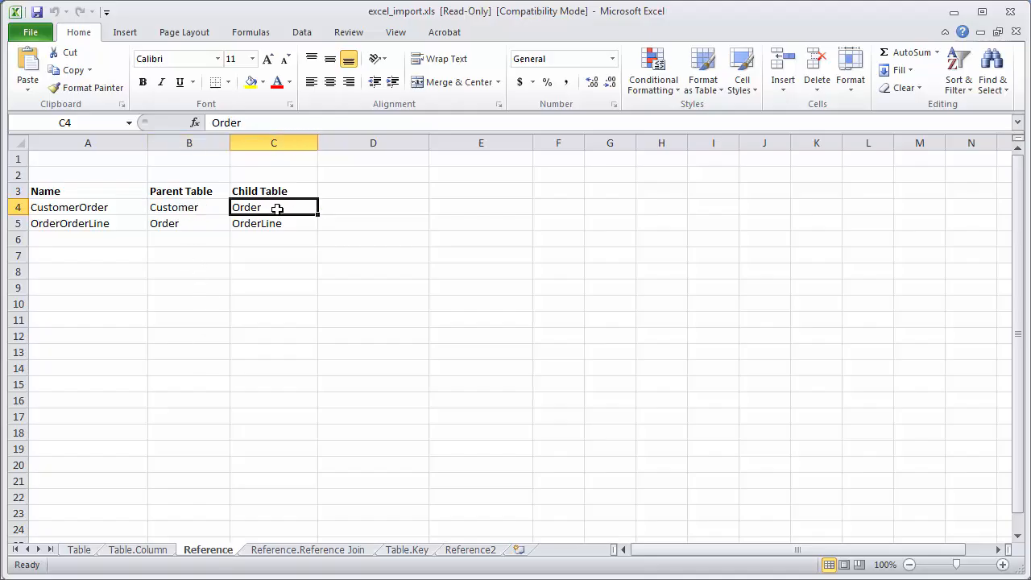
left_click(290, 551)
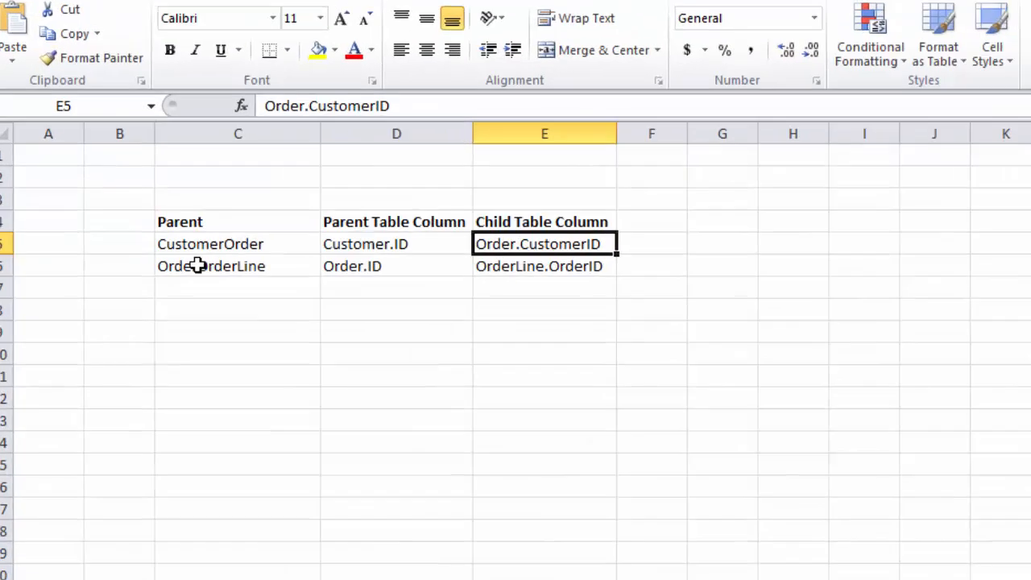
left_click(177, 224)
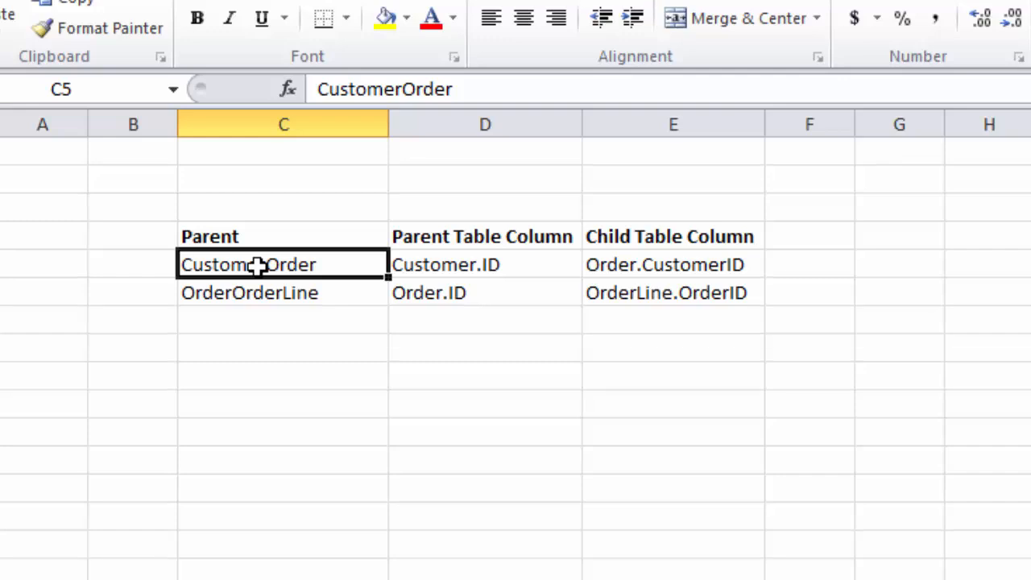
left_click(476, 266)
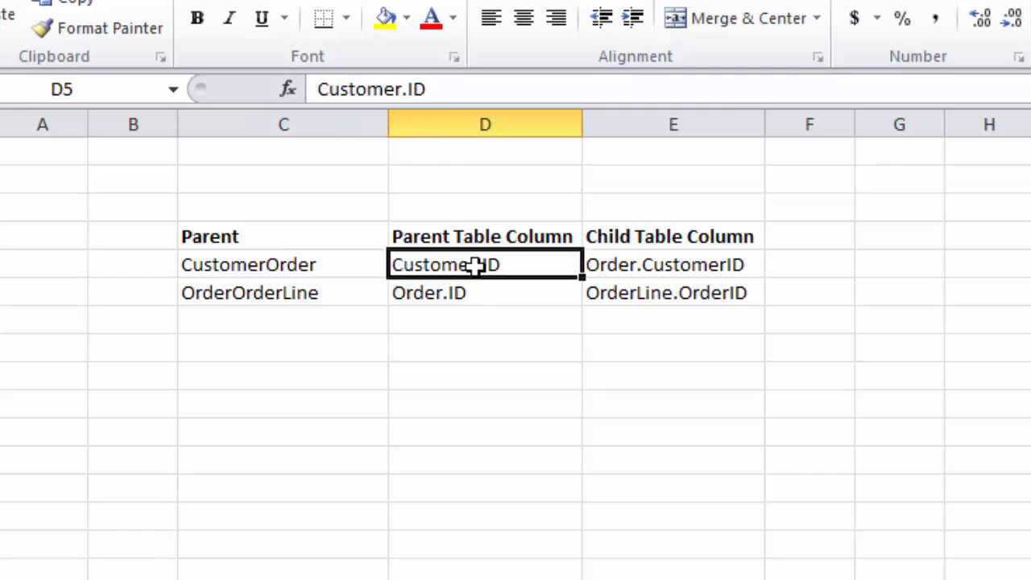
left_click(638, 263)
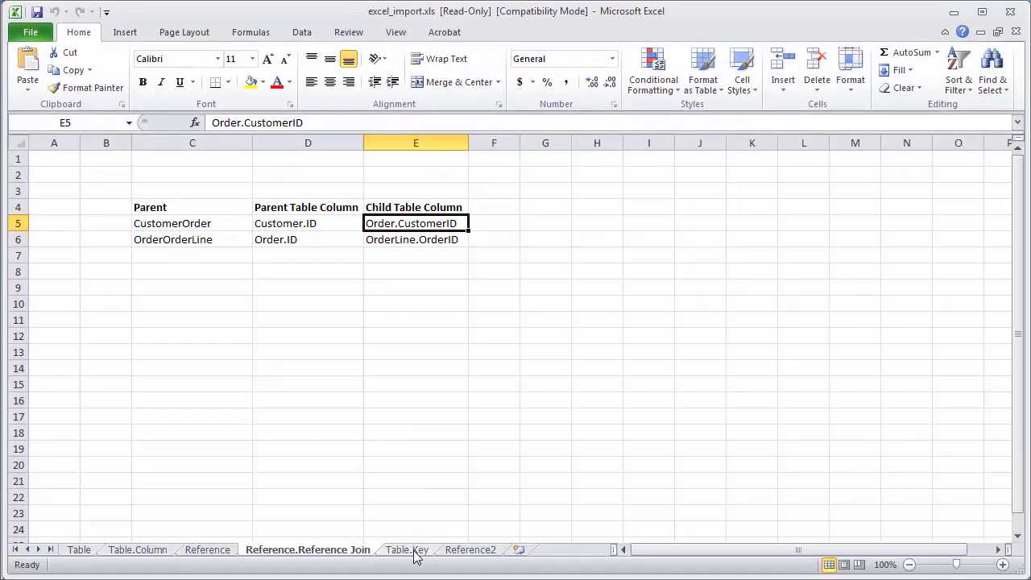
left_click(412, 551)
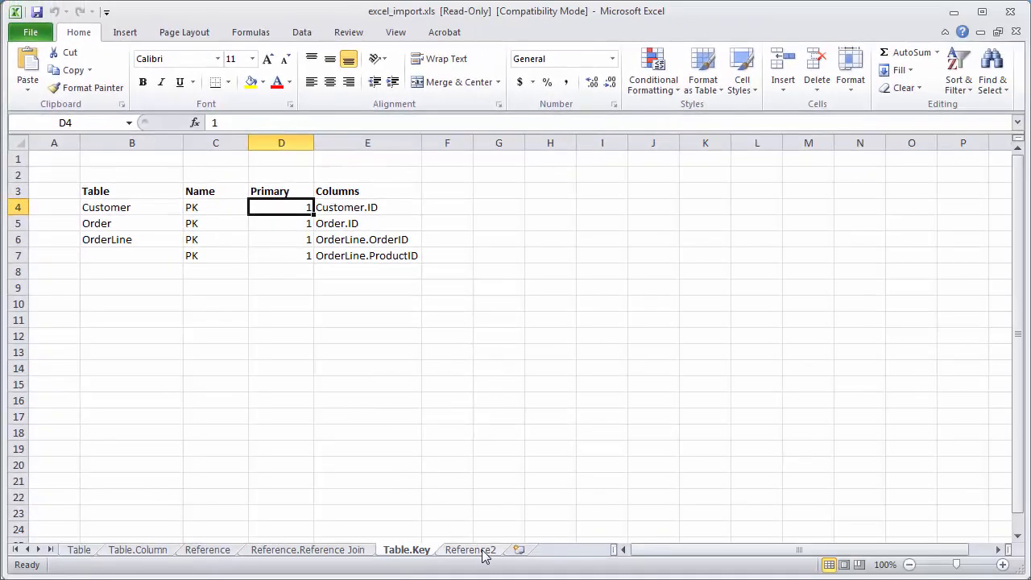
left_click(476, 550)
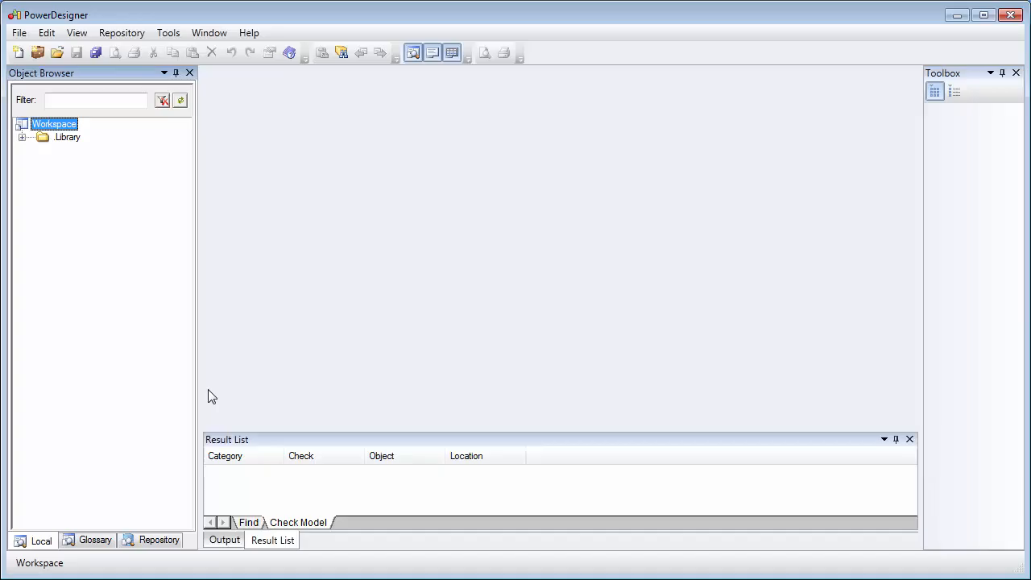
Step: Start an Excel file import in PowerDesigner into a new Physical Data Model, keeping the proposed name and DBMS
left_click(18, 34)
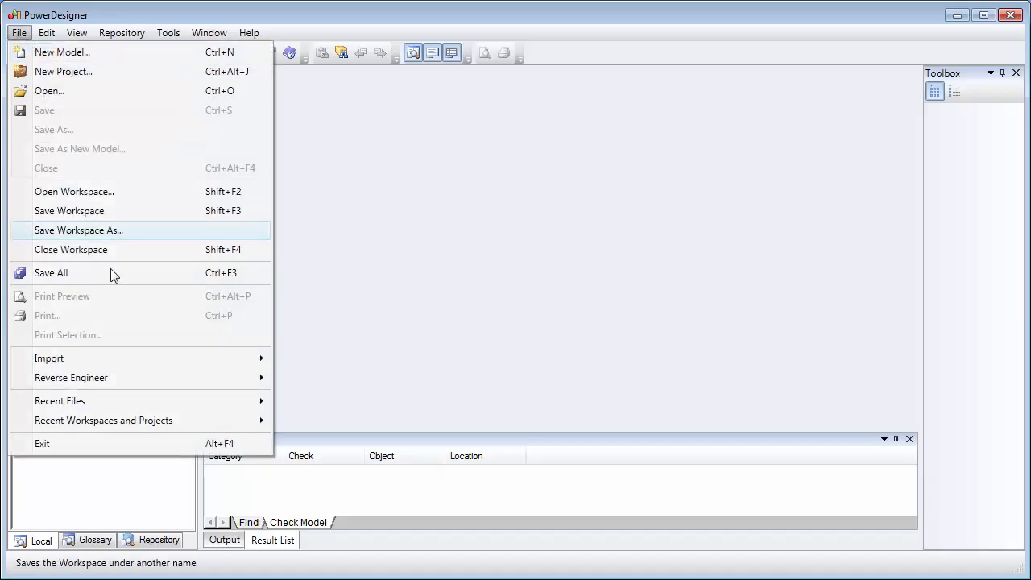
mouse_move(175, 353)
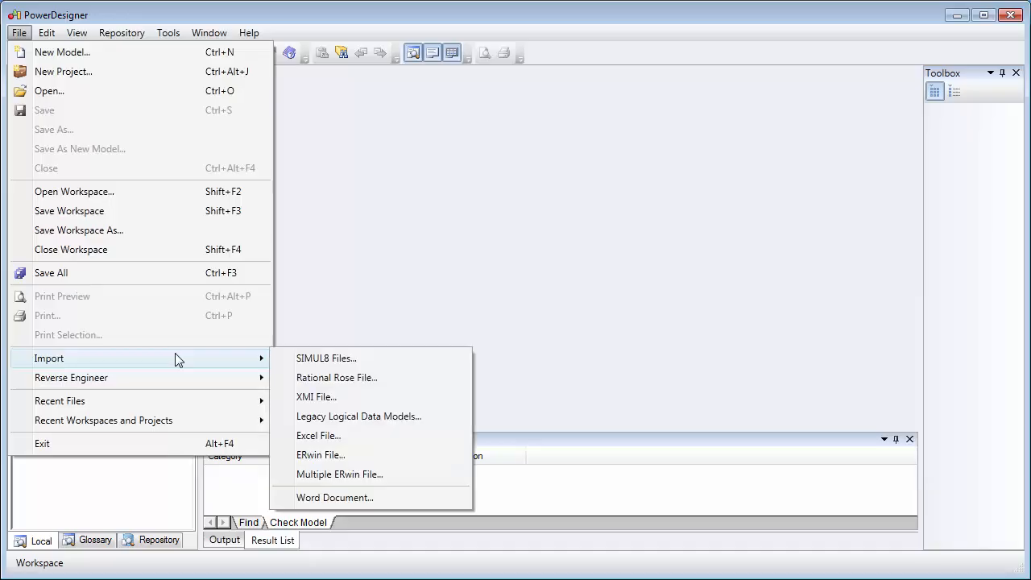
left_click(347, 436)
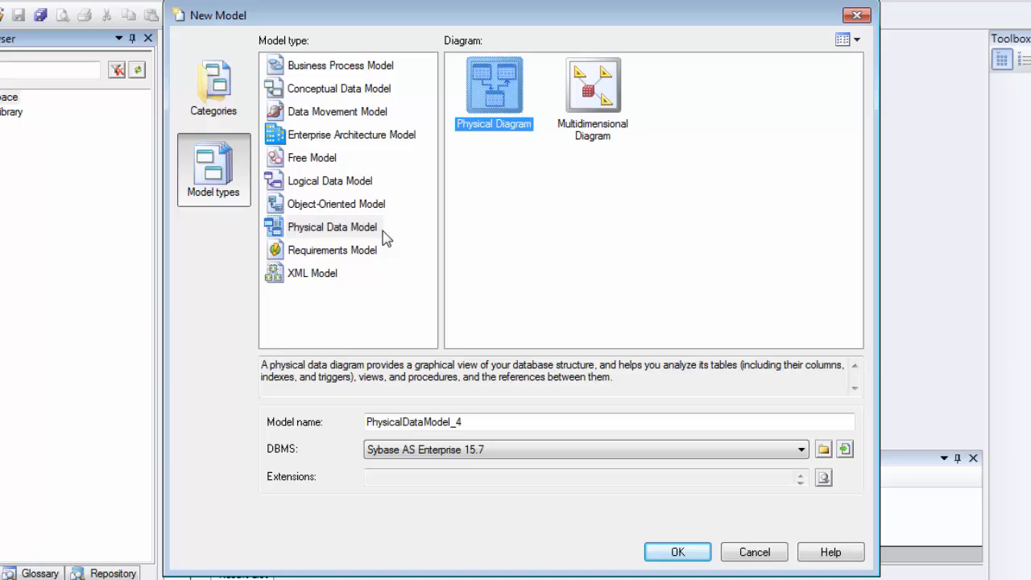
left_click(347, 231)
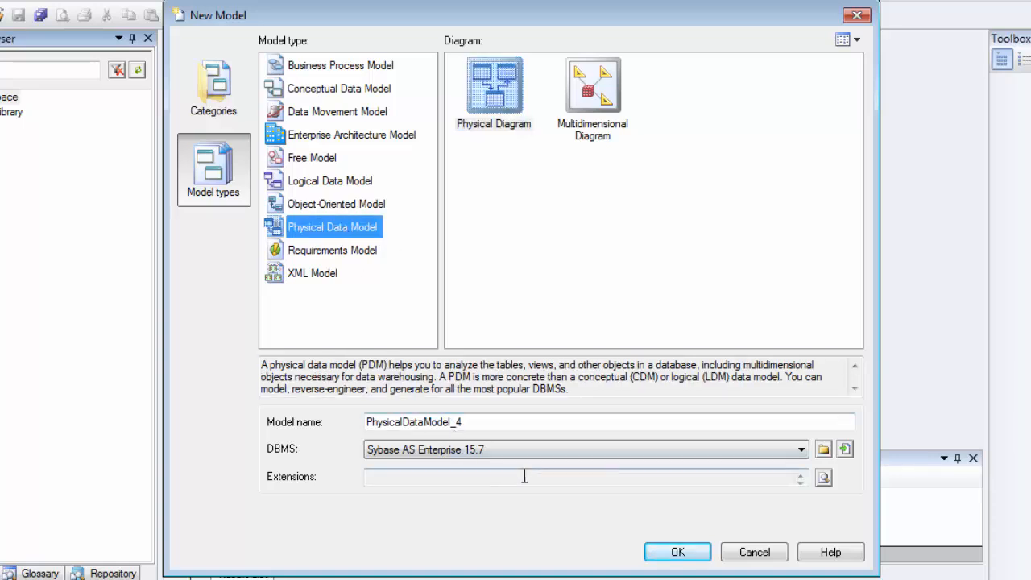
left_click(675, 552)
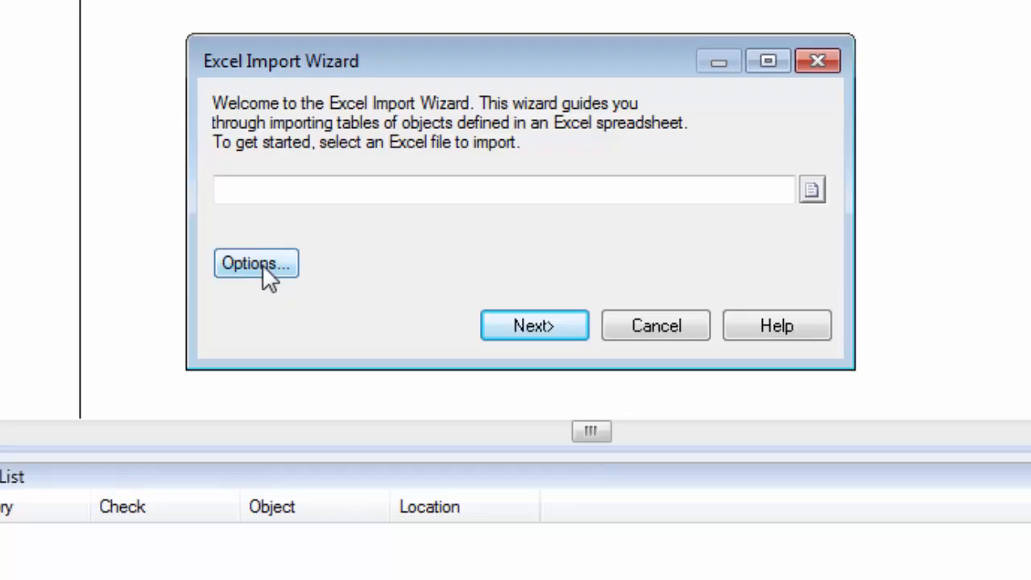
Step: Commit the import object and enable the import options to auto-map columns to properties and create symbols in the active diagram
left_click(262, 265)
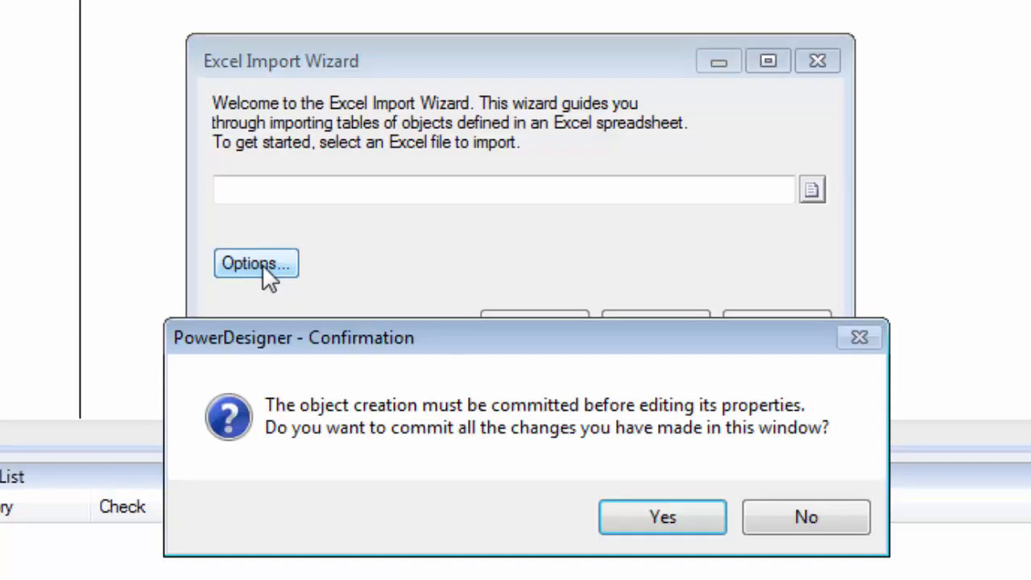
left_click(661, 517)
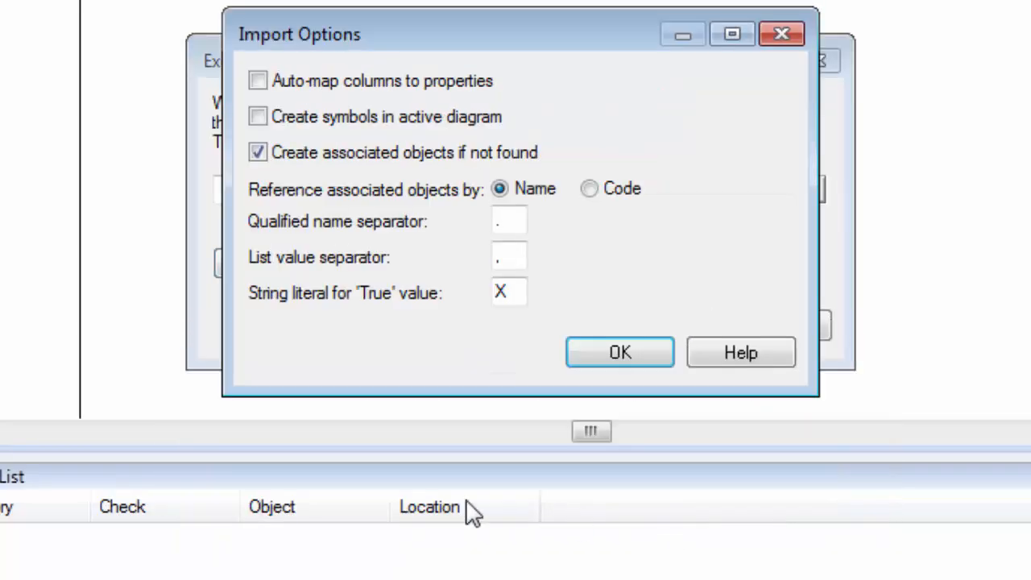
left_click(258, 82)
left_click(256, 117)
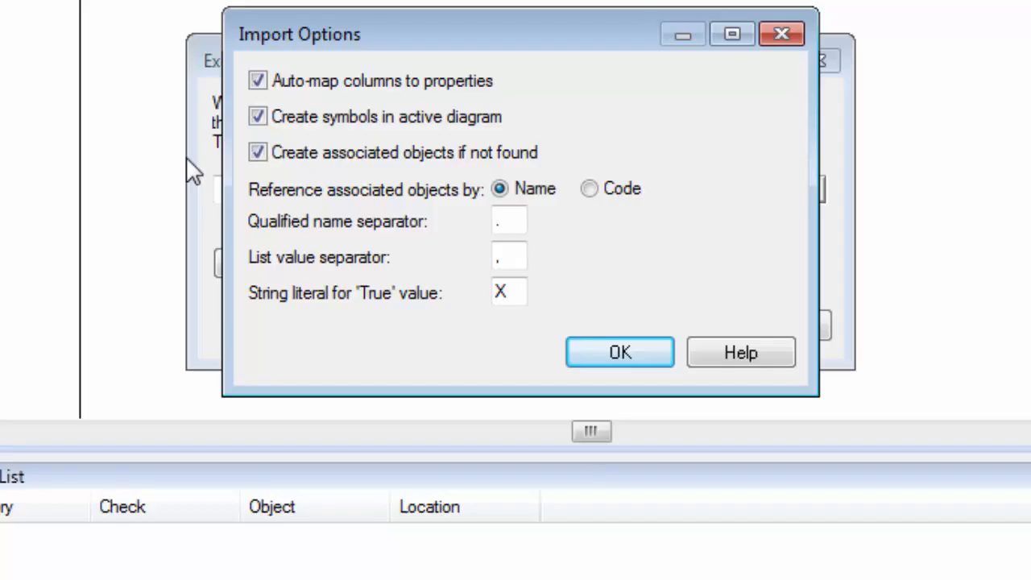
left_click(622, 355)
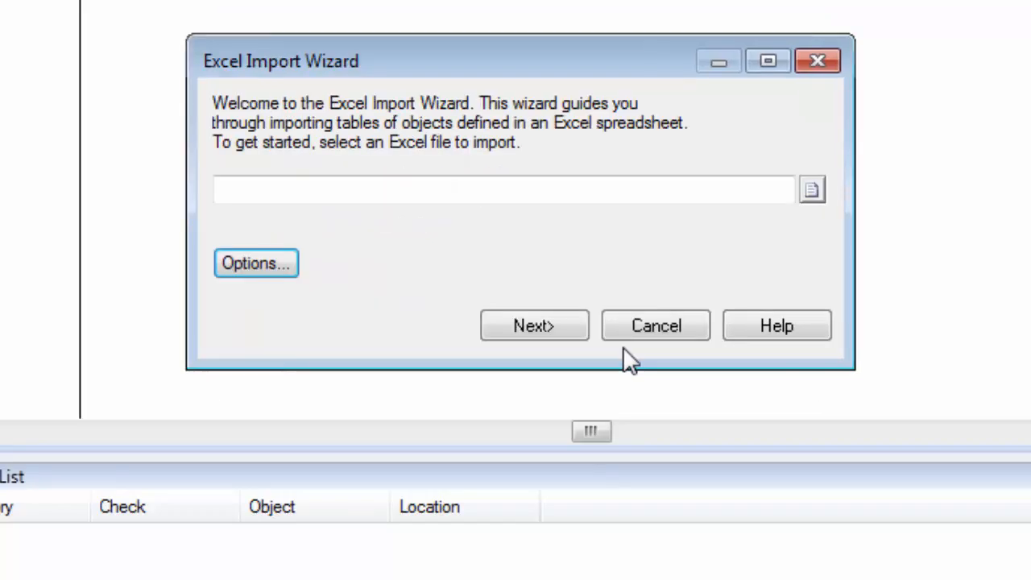
Step: Choose excel_import.xls from the Examples folder as the file to import and continue the wizard
left_click(813, 191)
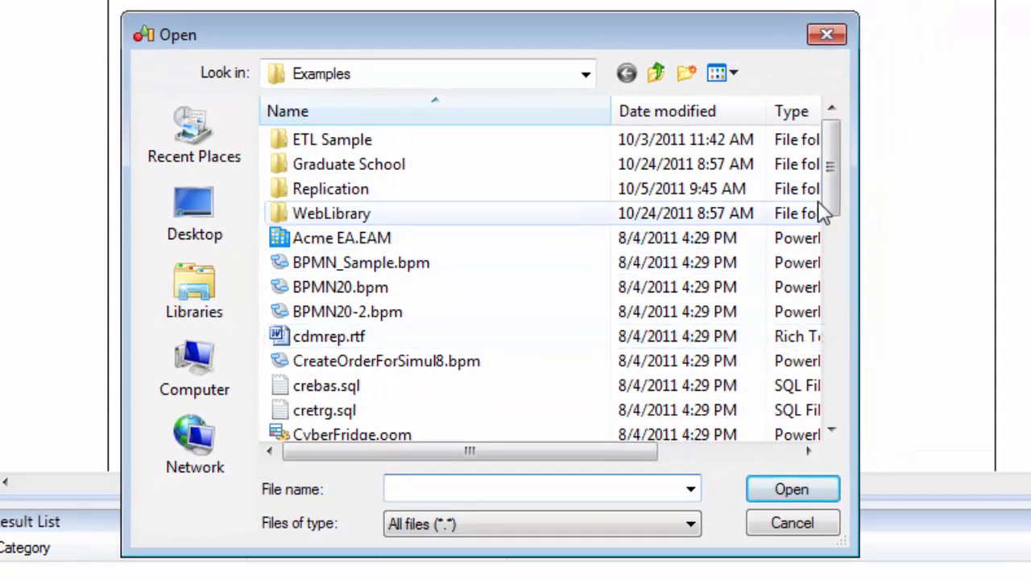
left_click_drag(829, 203, 830, 318)
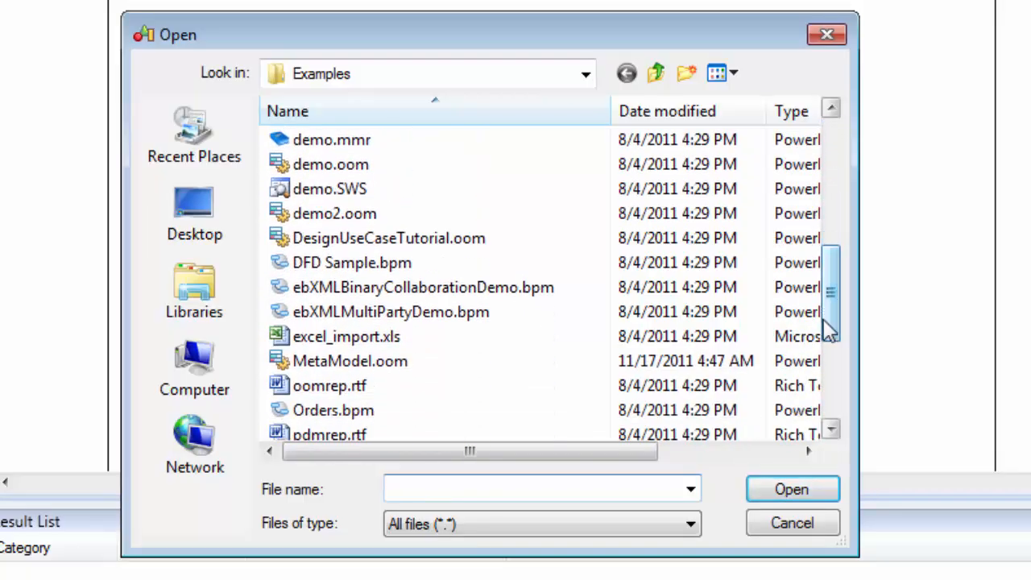
left_click(389, 339)
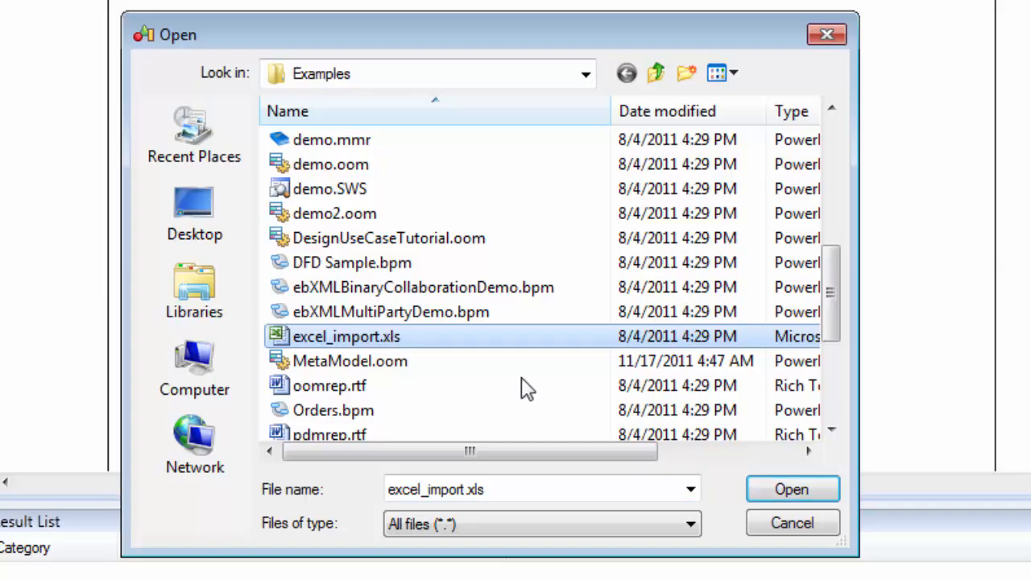
left_click(786, 490)
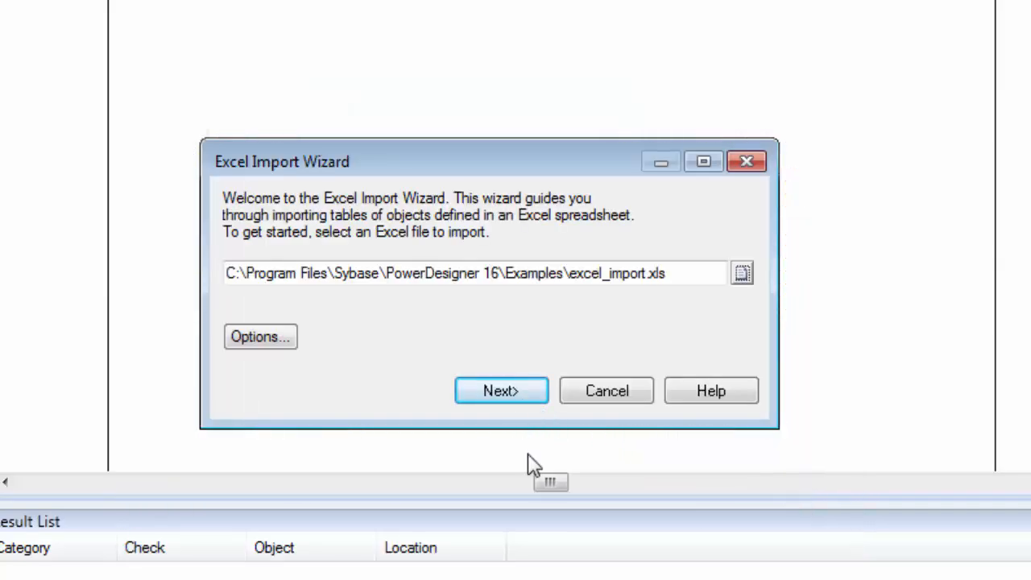
left_click(509, 394)
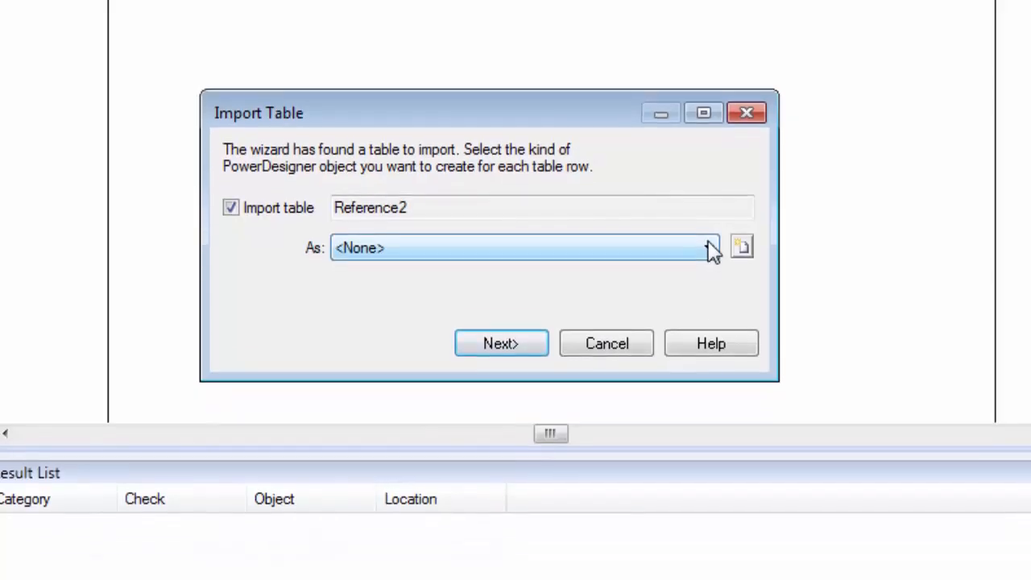
Step: Set the Reference2 table to be imported as Reference objects and complete the import
left_click(709, 296)
left_click_drag(707, 274, 713, 394)
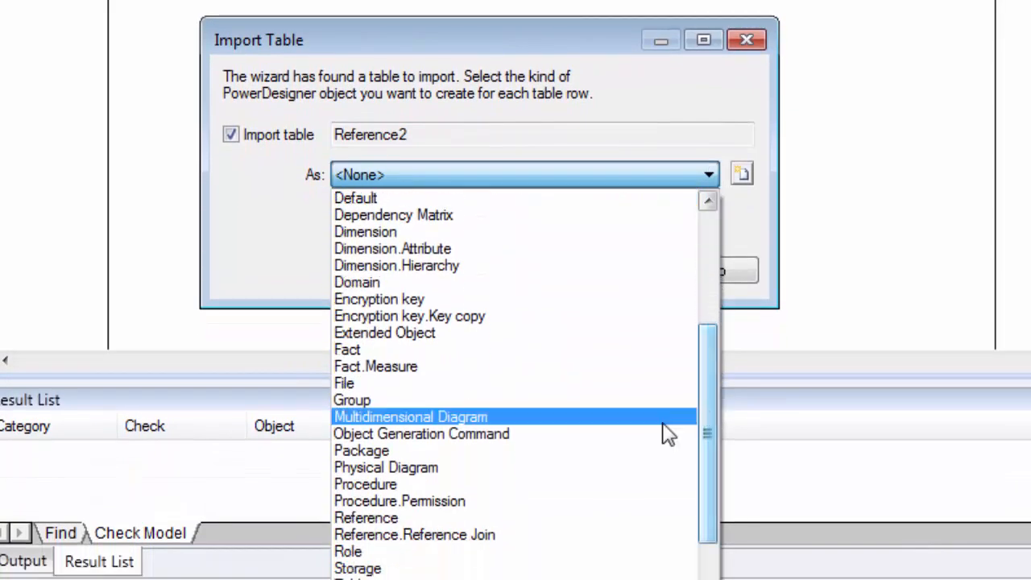
left_click(508, 518)
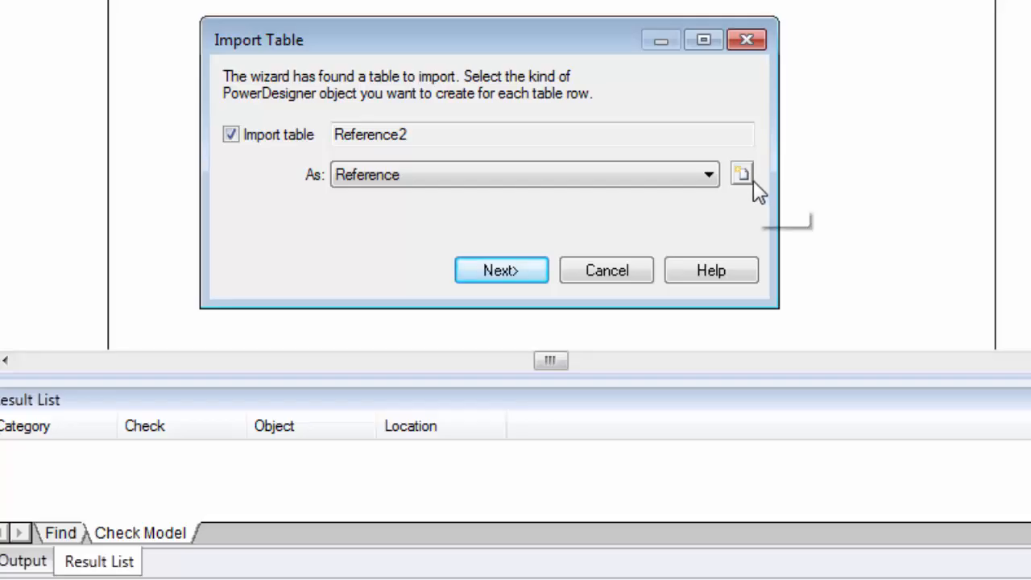
left_click(489, 266)
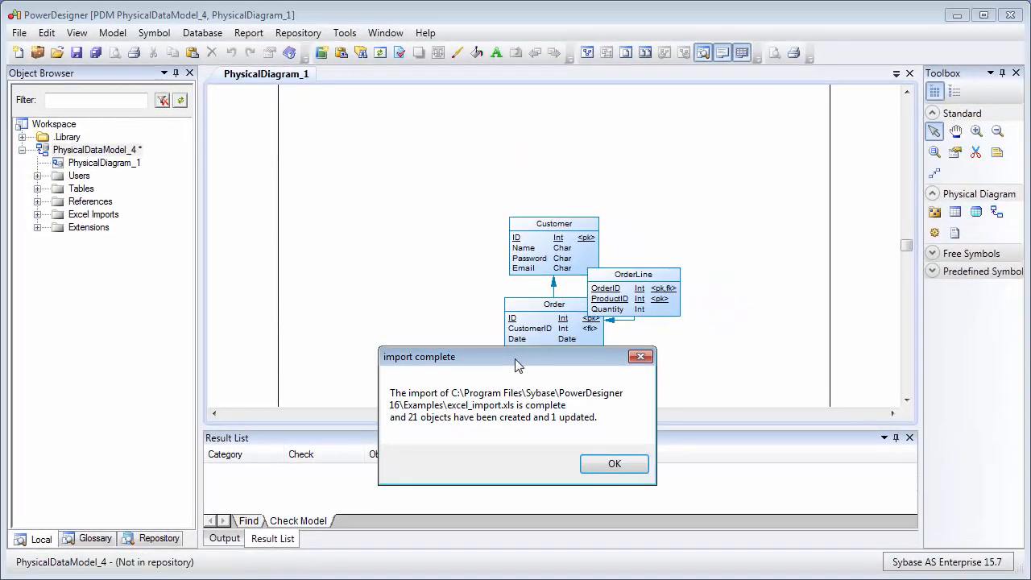
left_click(617, 467)
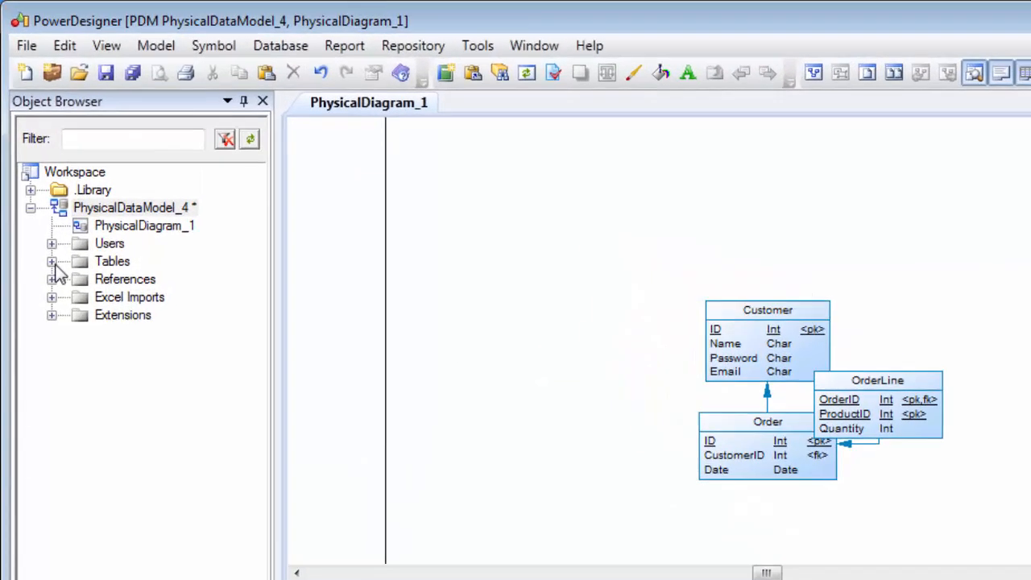
Step: Examine the Customer table's columns and keys, the model's users, and the commands available for the excel_import.xls import object
left_click(52, 262)
left_click(72, 279)
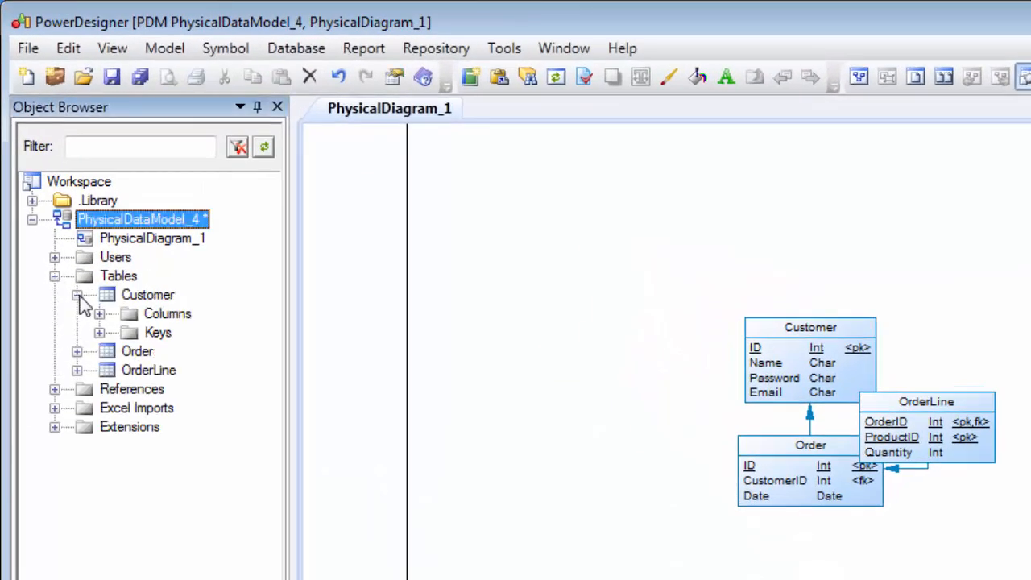
left_click(99, 314)
left_click(100, 408)
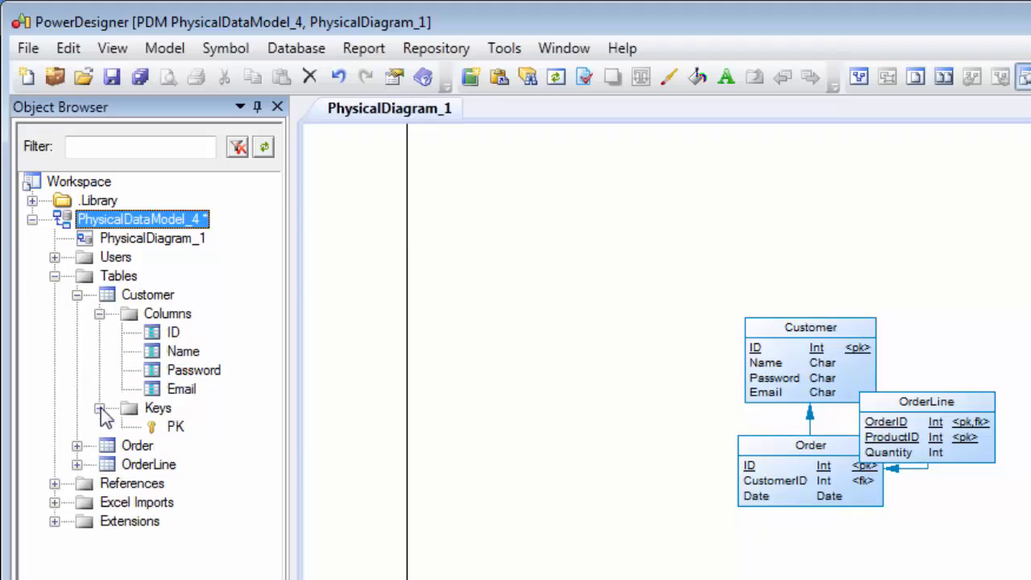
left_click(55, 258)
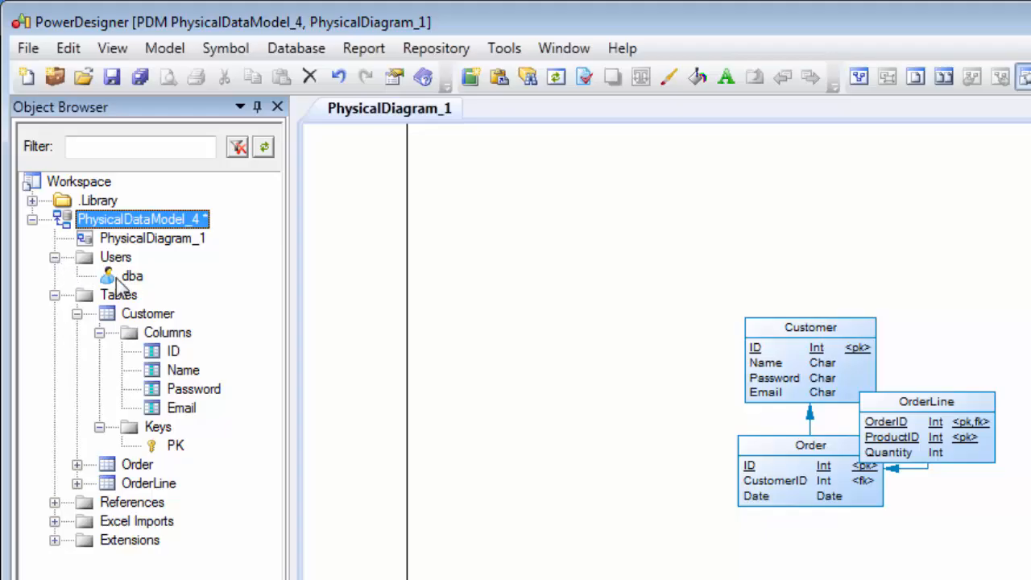
left_click(55, 522)
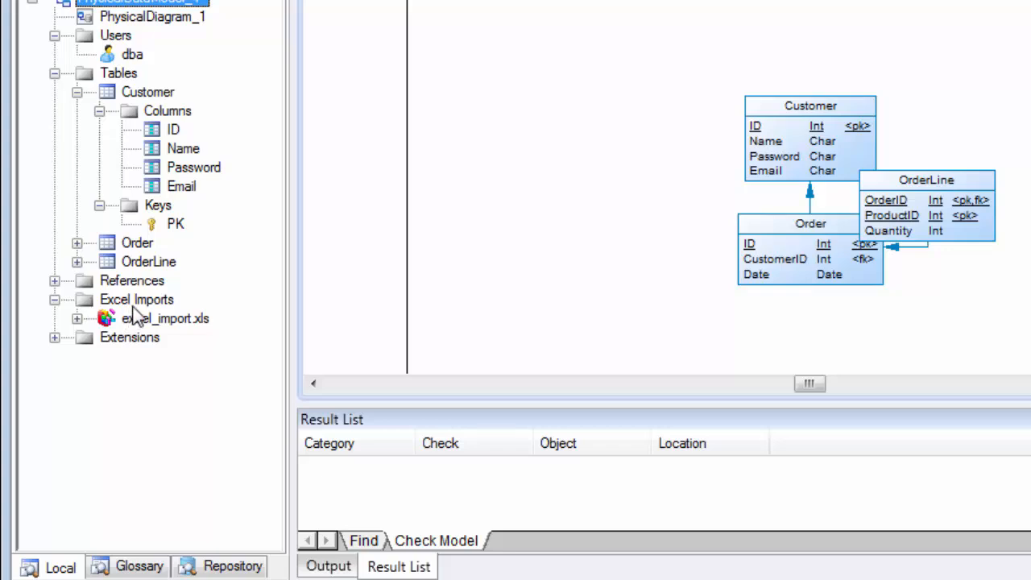
right_click(141, 321)
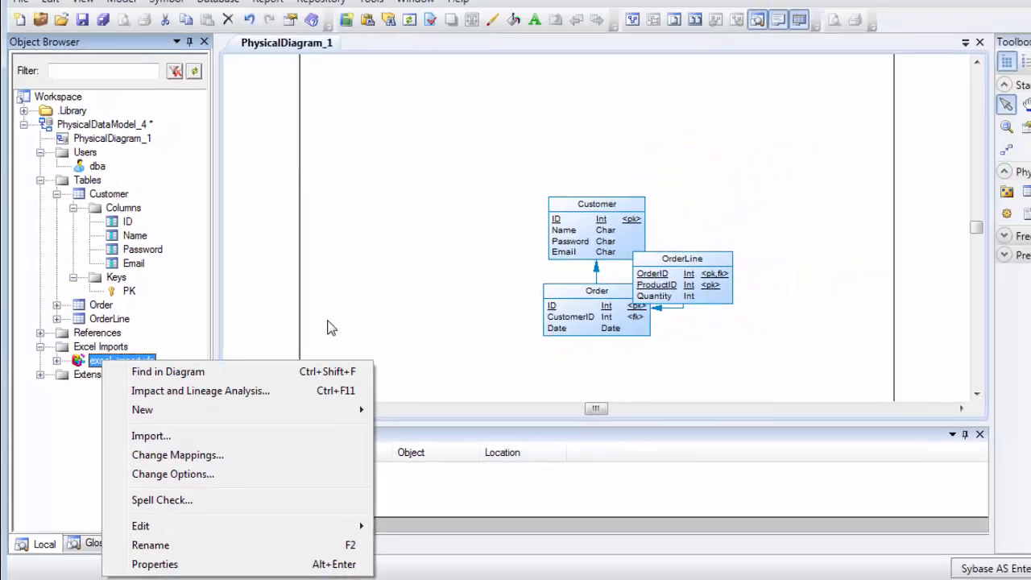
left_click(445, 264)
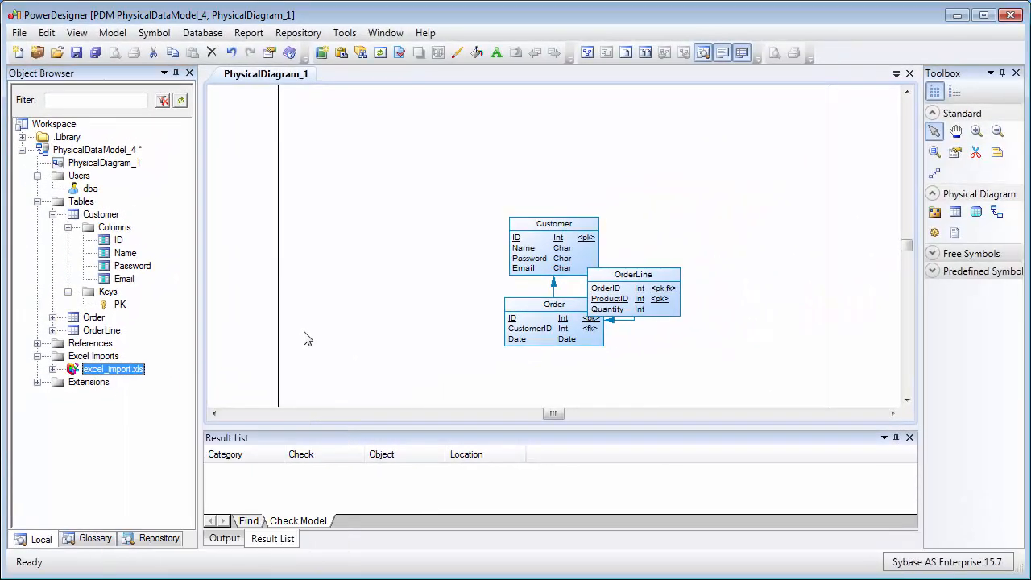